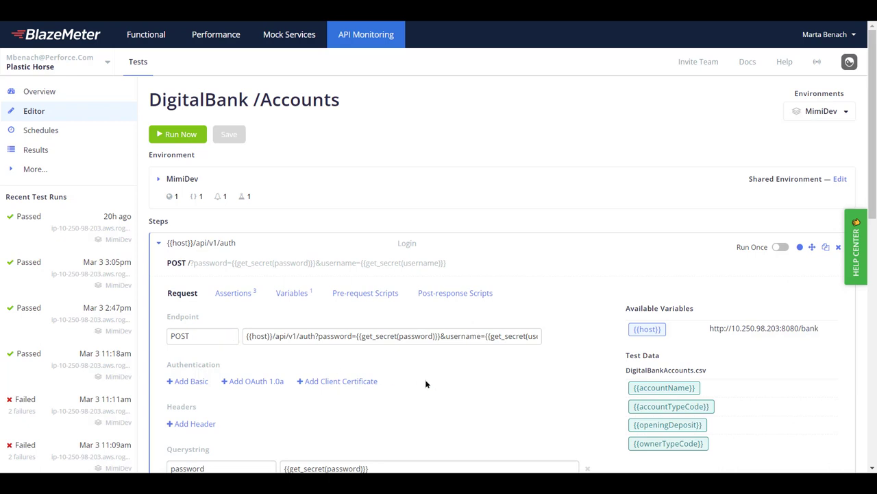
Inspect the MimiDev environment's initial variables, plus the assertions and variables of the Login request
scroll(426, 384, down, 2)
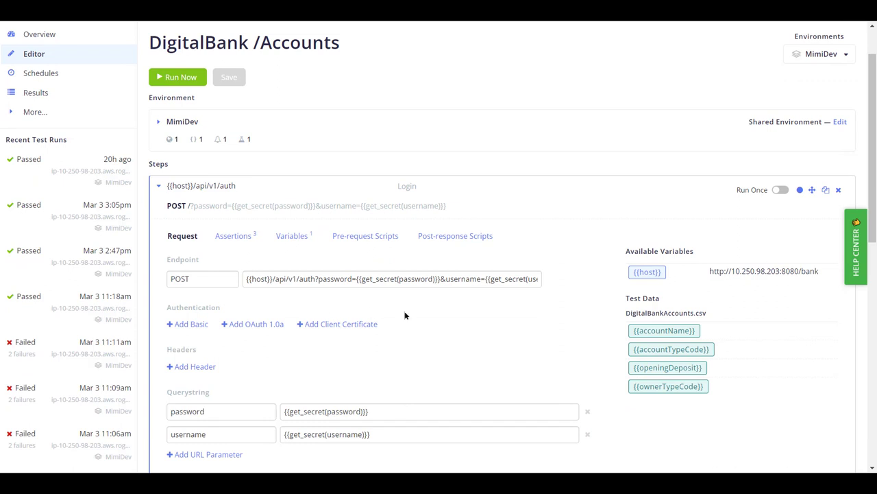
click(159, 122)
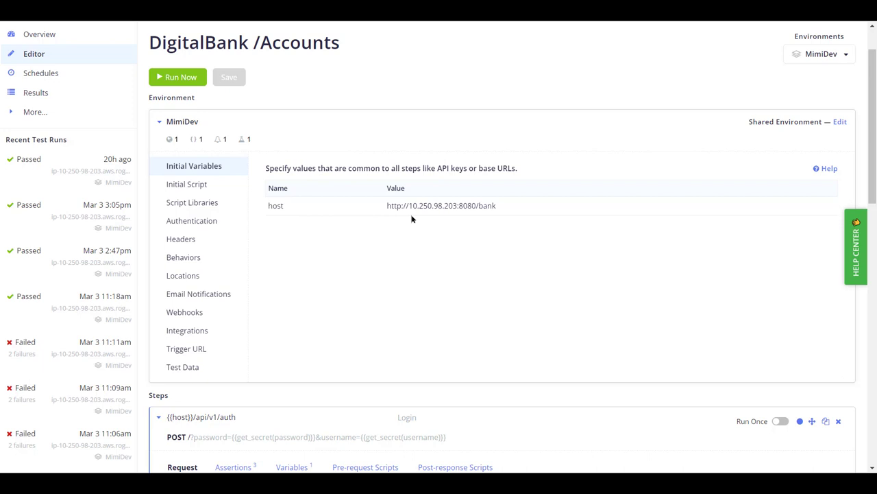
click(159, 124)
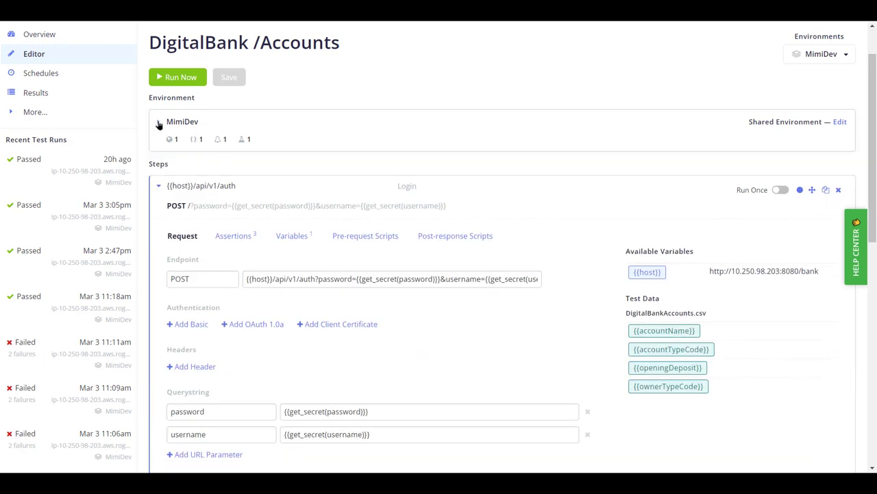
click(236, 237)
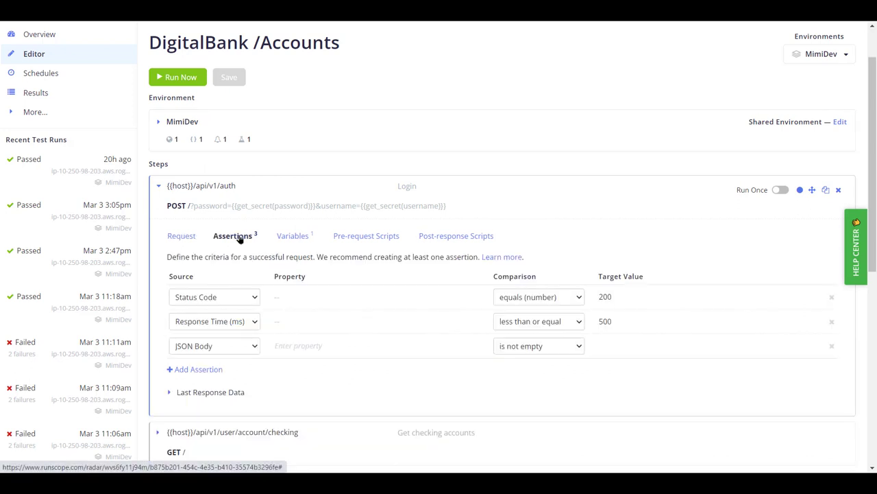
click(289, 236)
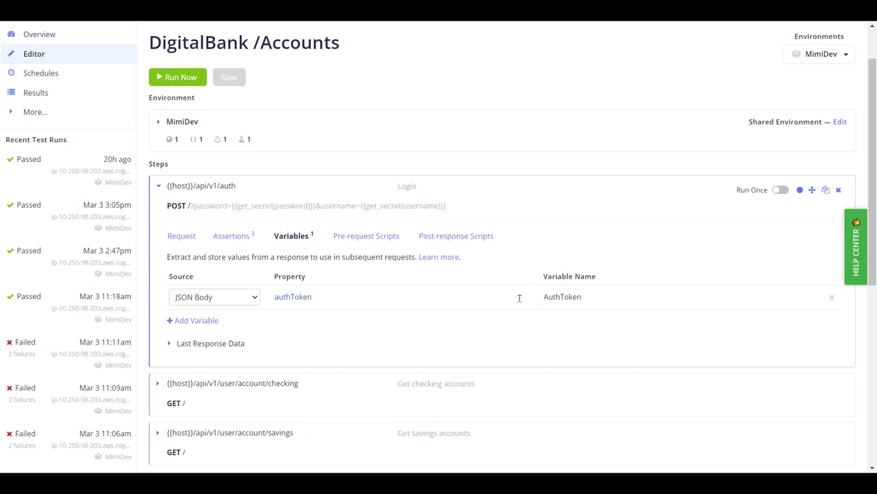
Expand the first Get checking accounts request and review its authorization header, assertions and extracted variables
scroll(393, 296, down, 3)
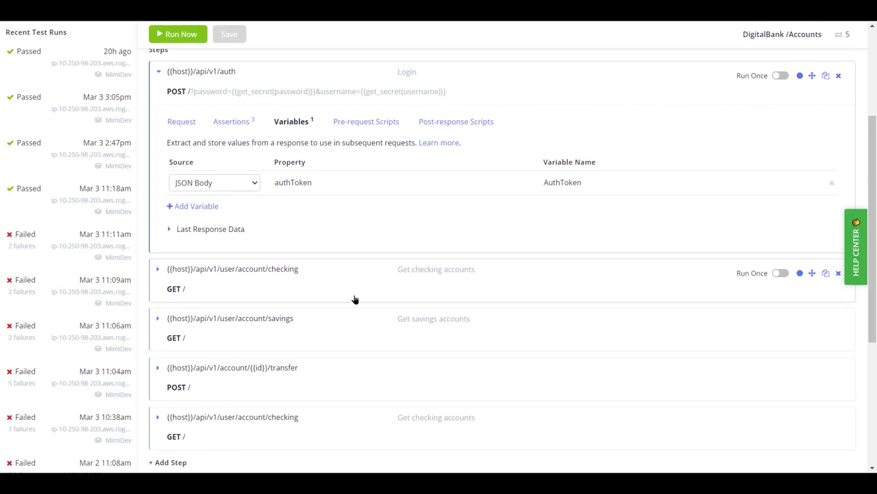
click(158, 270)
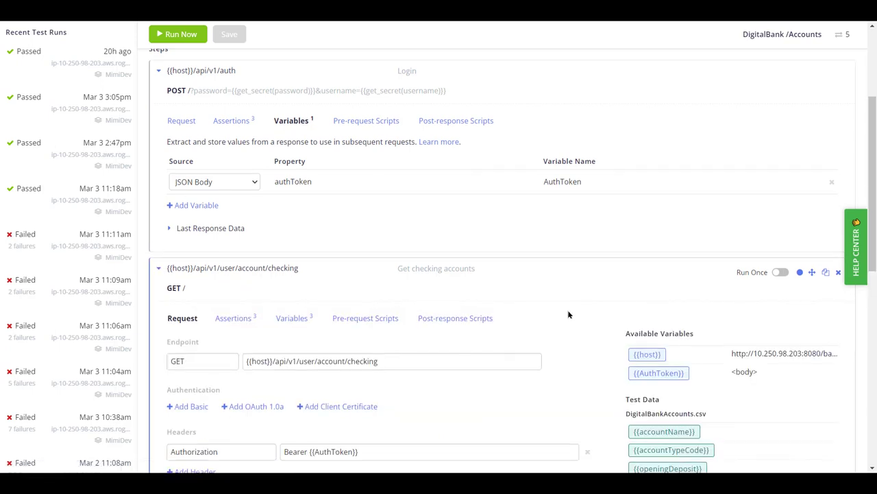
scroll(569, 314, down, 2)
scroll(568, 314, down, 2)
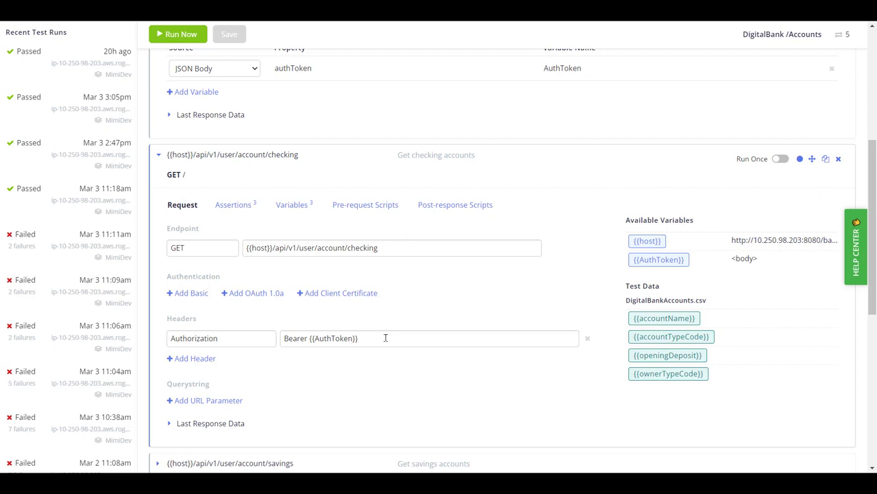
click(235, 209)
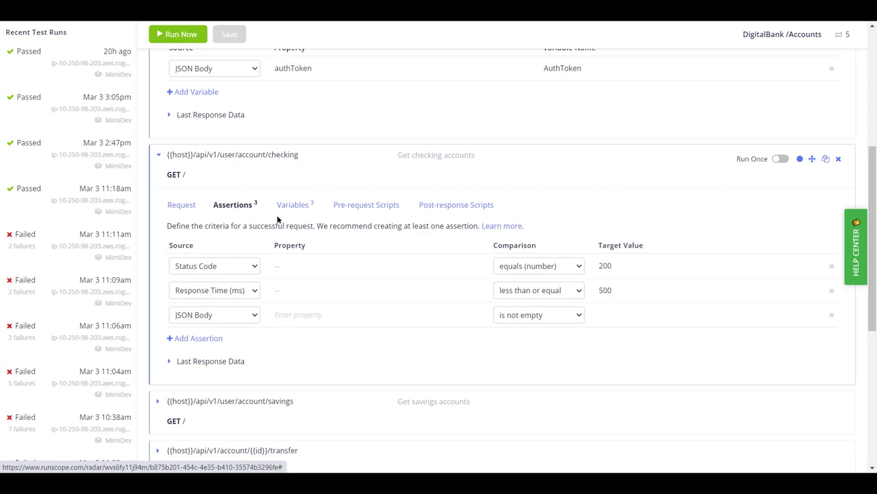
click(295, 206)
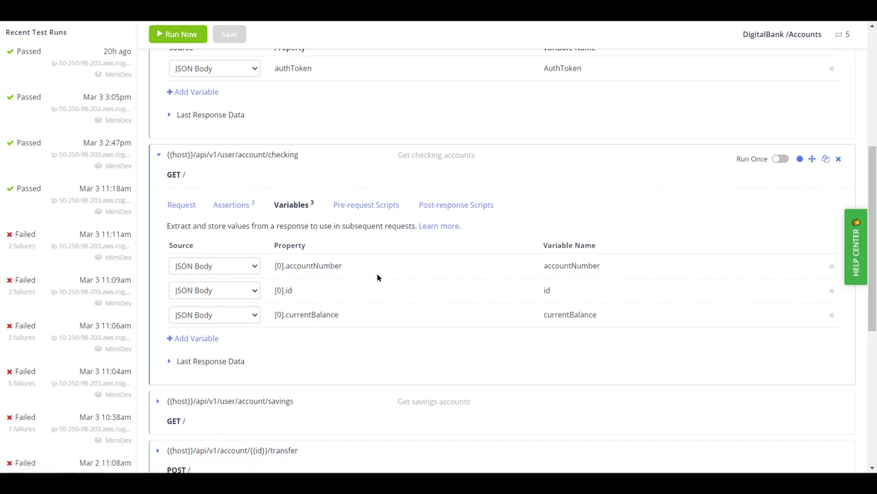
Expand the Get savings accounts request, review its request settings and extracted variable, and collapse it again
scroll(377, 277, down, 5)
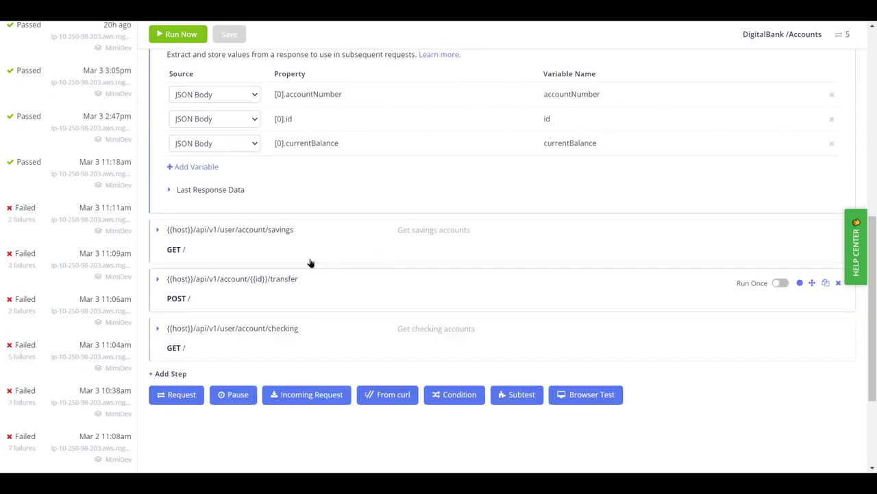
click(157, 231)
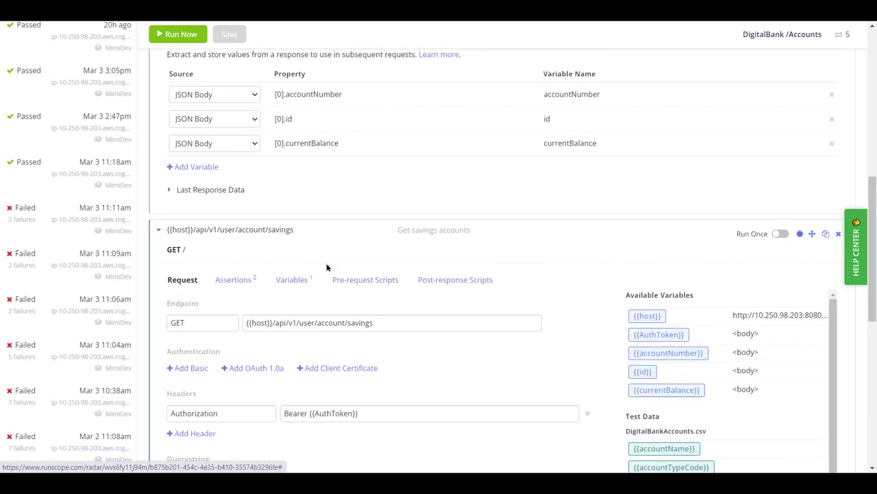
scroll(439, 286, down, 1)
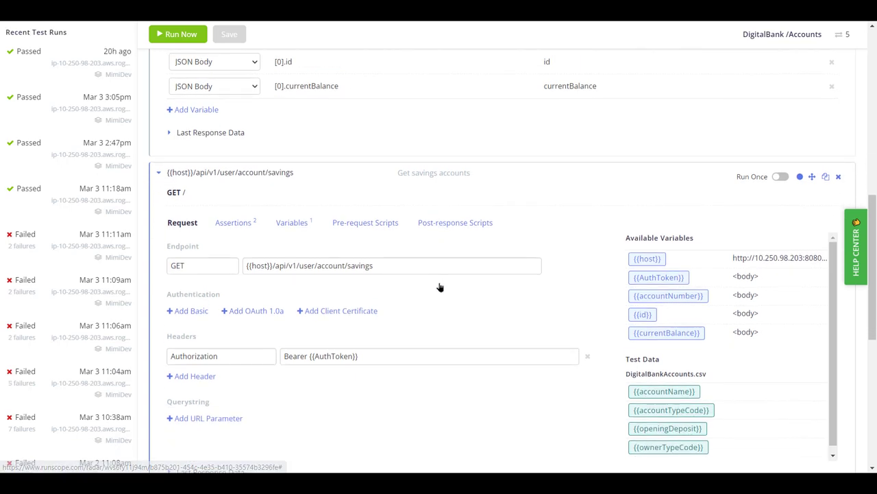
click(292, 223)
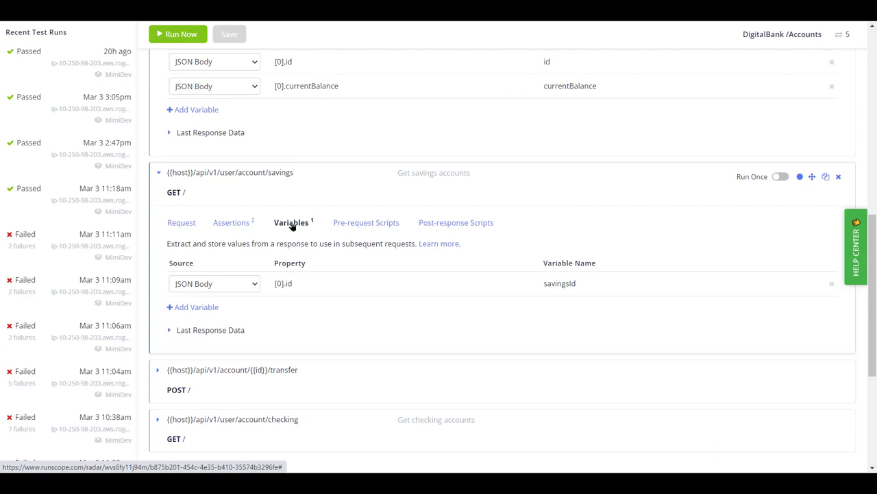
click(158, 176)
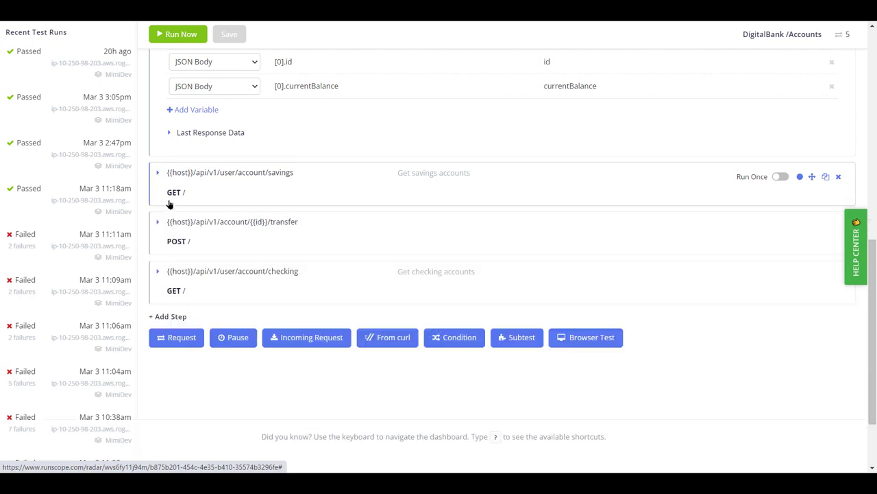
Expand the POST transfer request and examine its endpoint, headers and JSON body parameters
click(159, 224)
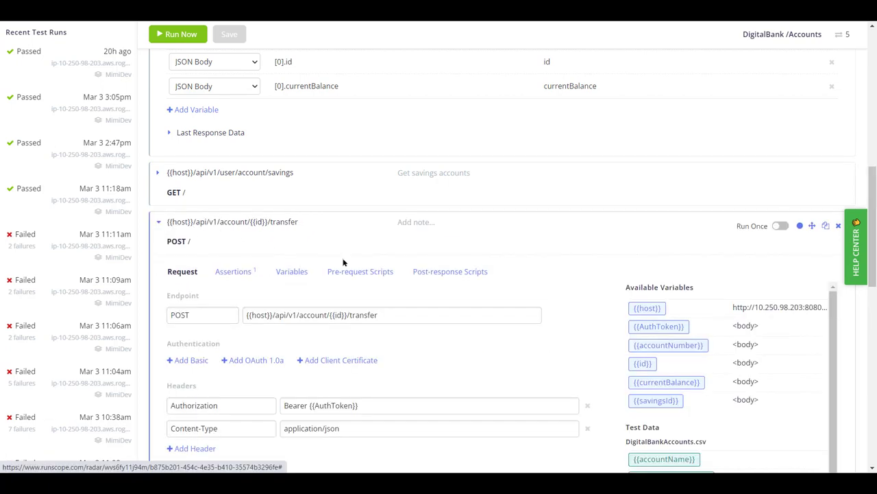
scroll(452, 279, down, 1)
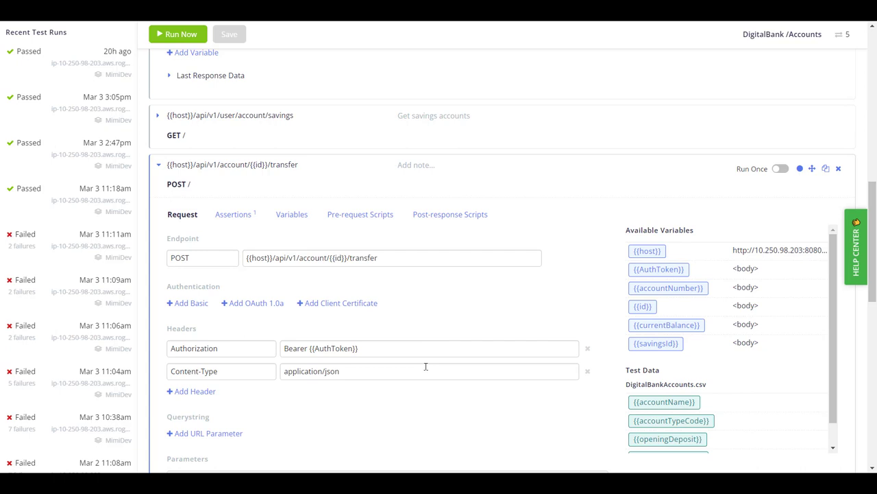
scroll(426, 367, down, 2)
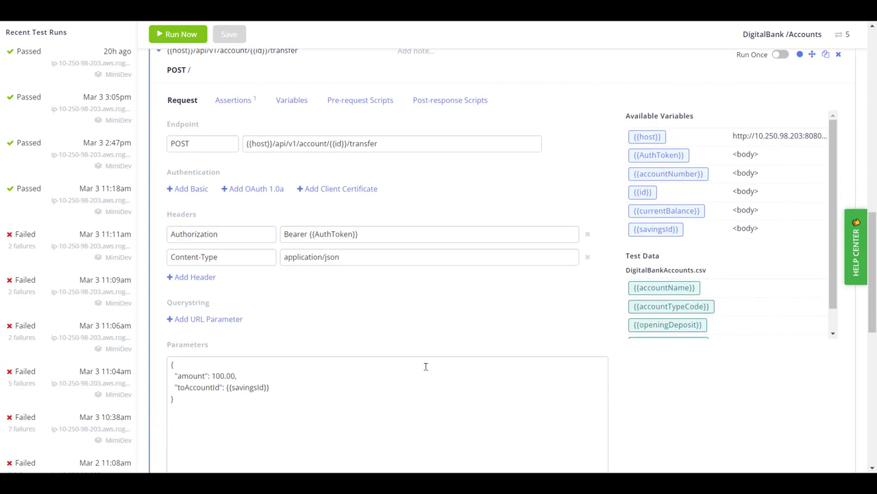
scroll(426, 367, down, 1)
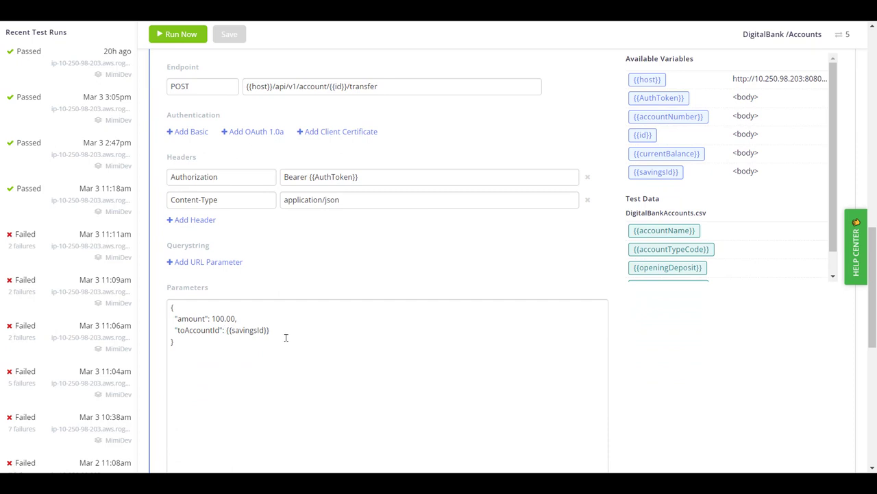
scroll(286, 337, down, 3)
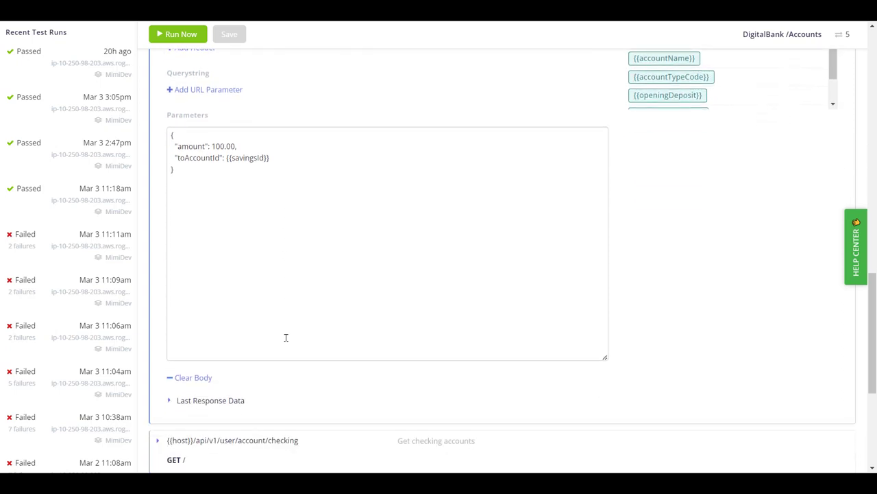
Expand the final Get checking accounts request and review its header, variables and assertions
scroll(286, 340, down, 1)
scroll(199, 312, down, 2)
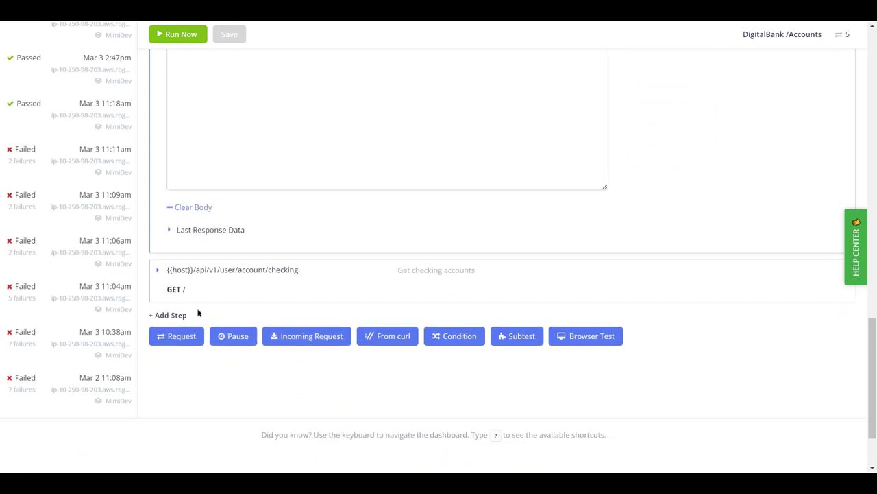
click(157, 273)
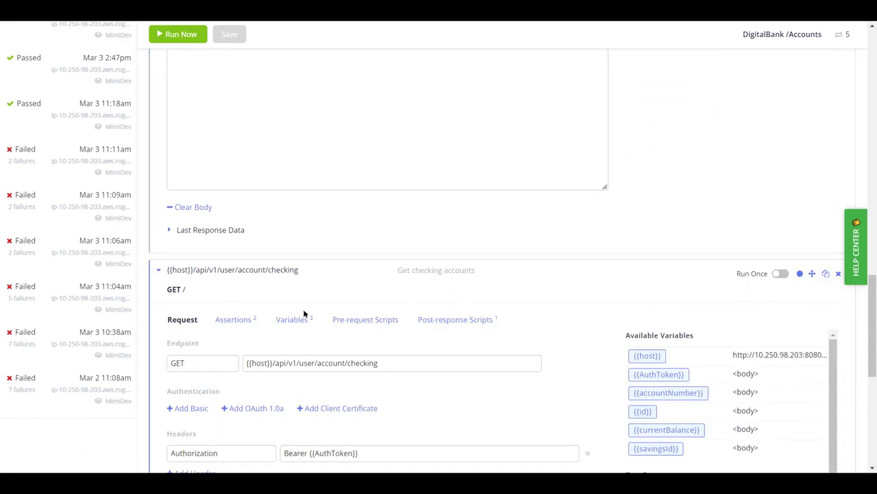
scroll(460, 353, down, 2)
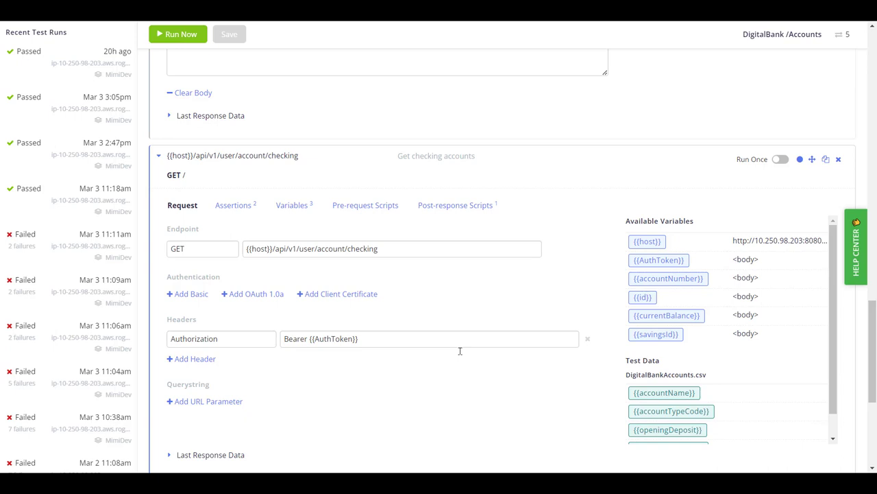
click(294, 207)
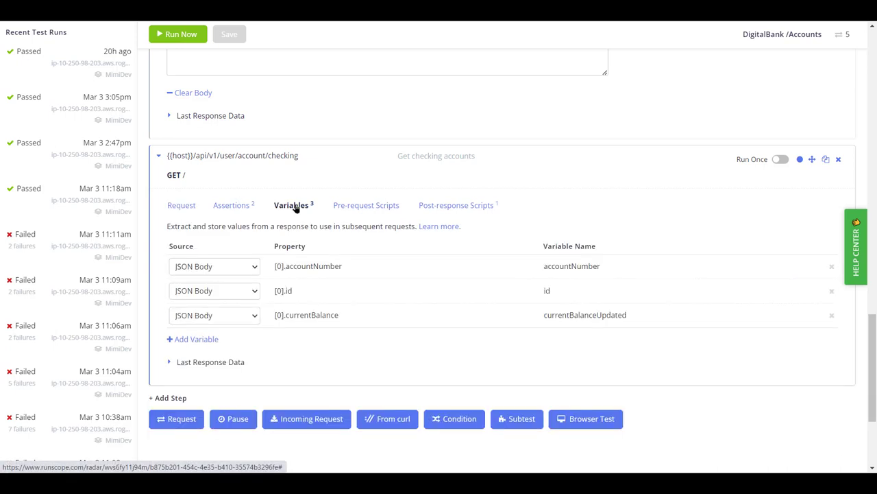
click(229, 209)
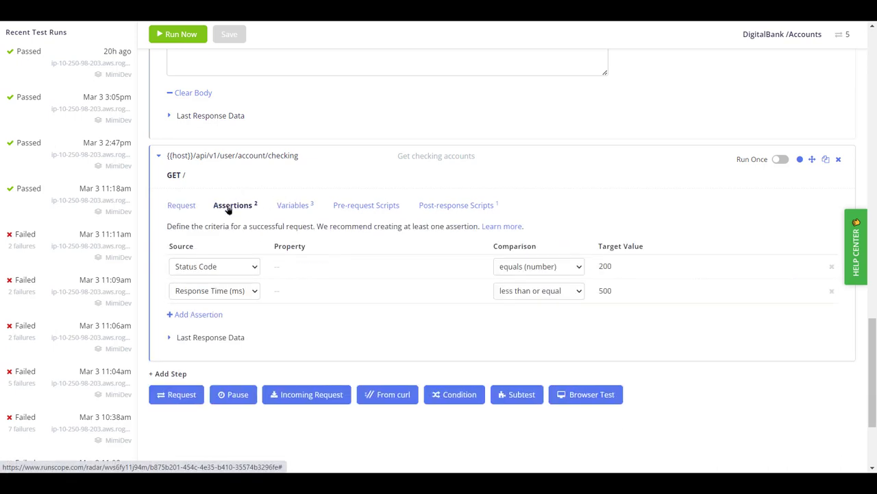
Examine the final checking request's post-response script, highlighting the assert.equal line that compares the updated balance with the new balance
click(444, 207)
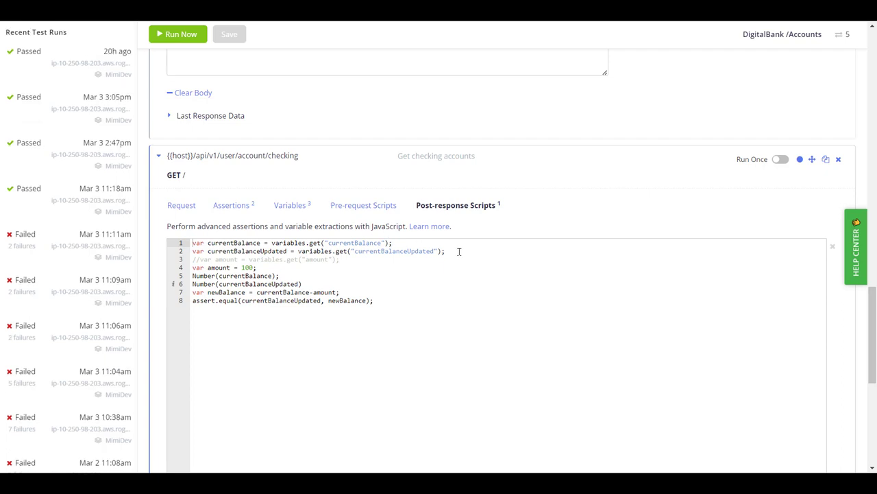
drag(381, 300, 192, 300)
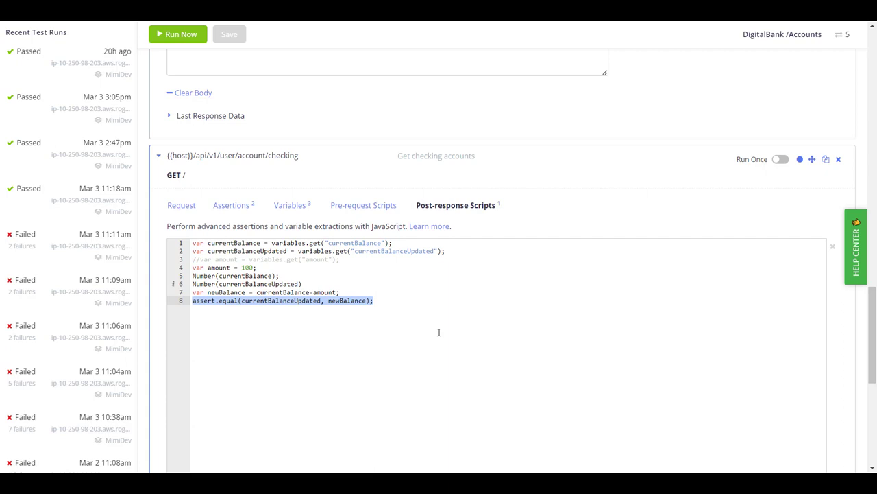
click(438, 332)
scroll(439, 332, down, 2)
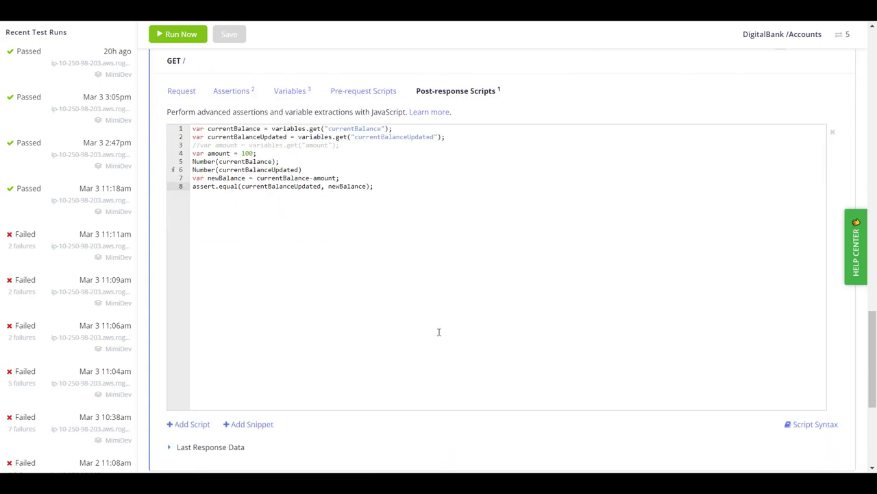
scroll(438, 331, up, 2)
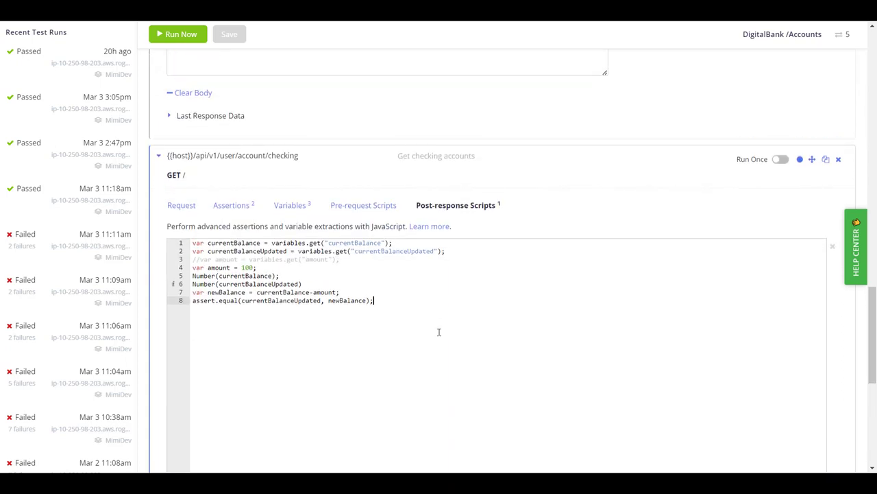
Run the DigitalBank /Accounts test and open the progress details of the new run
scroll(439, 332, up, 6)
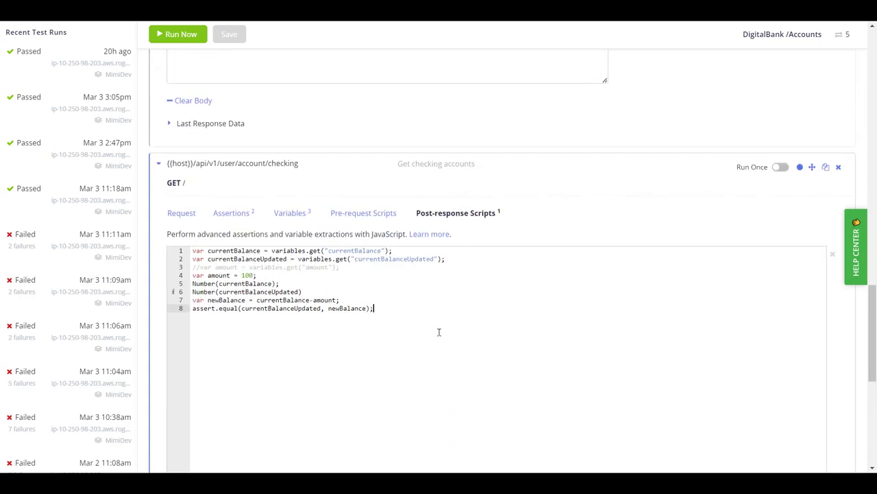
click(176, 34)
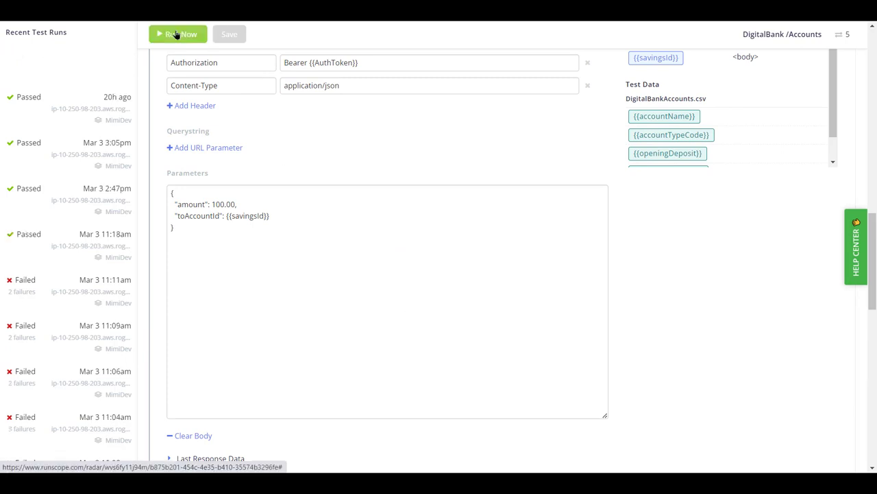
scroll(92, 171, up, 2)
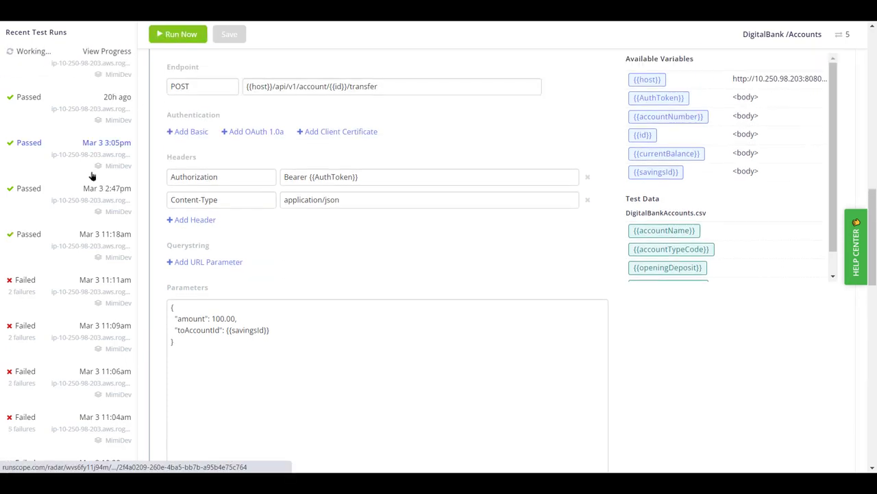
click(31, 54)
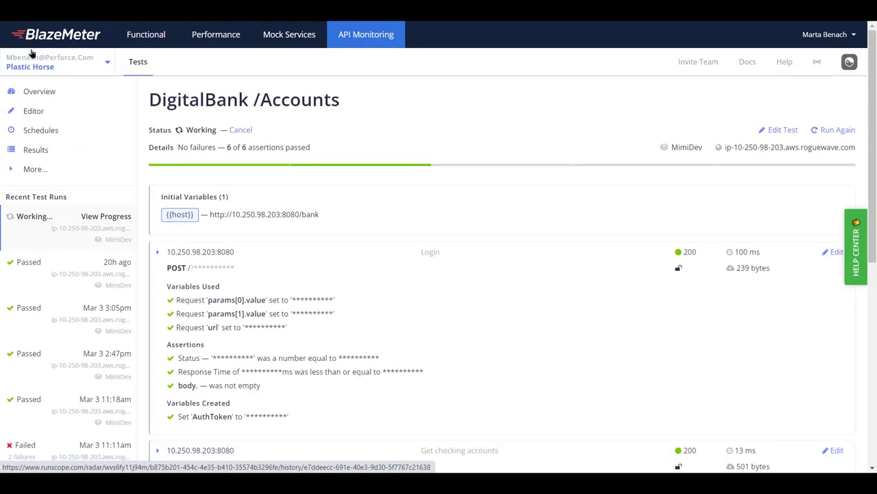
Examine the run's results from the Login request through to the script check in the final checking request
scroll(415, 283, down, 2)
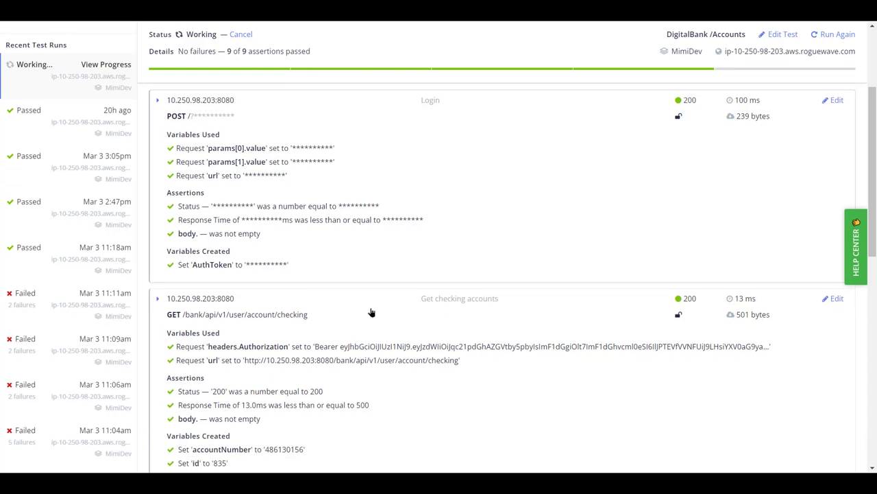
scroll(363, 313, down, 3)
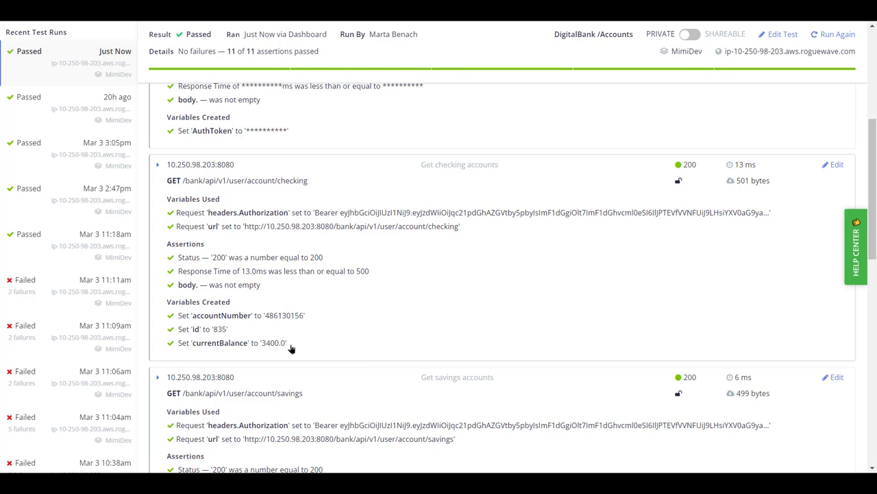
scroll(291, 349, down, 10)
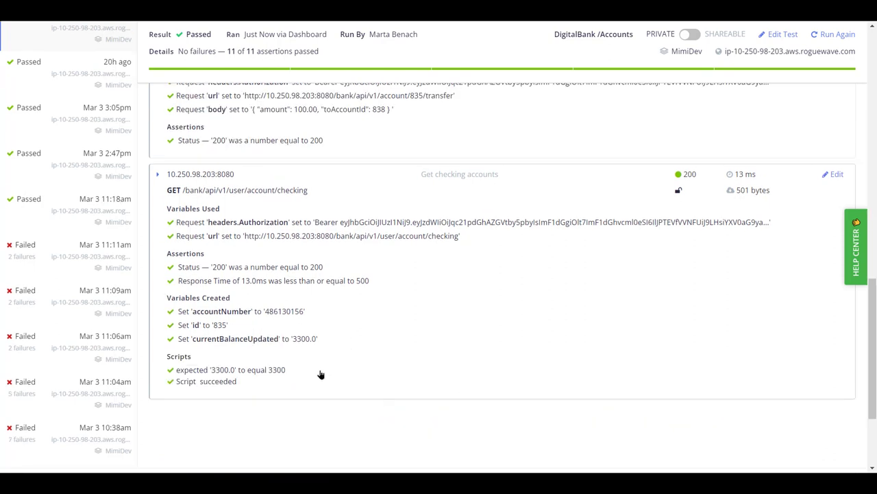